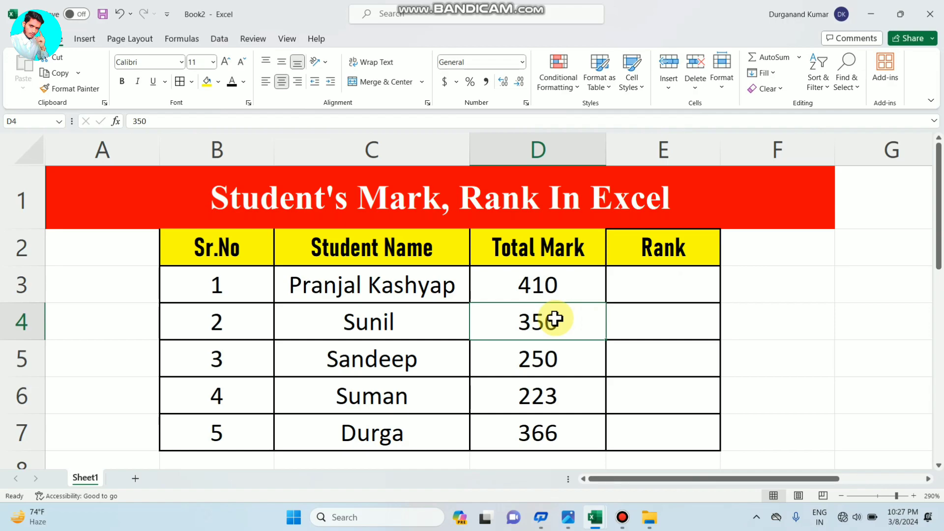
# Review the marks table's Sr.No, Student Name, Total Mark and Rank columns, and each student's total mark row by row.
pyautogui.click(207, 250)
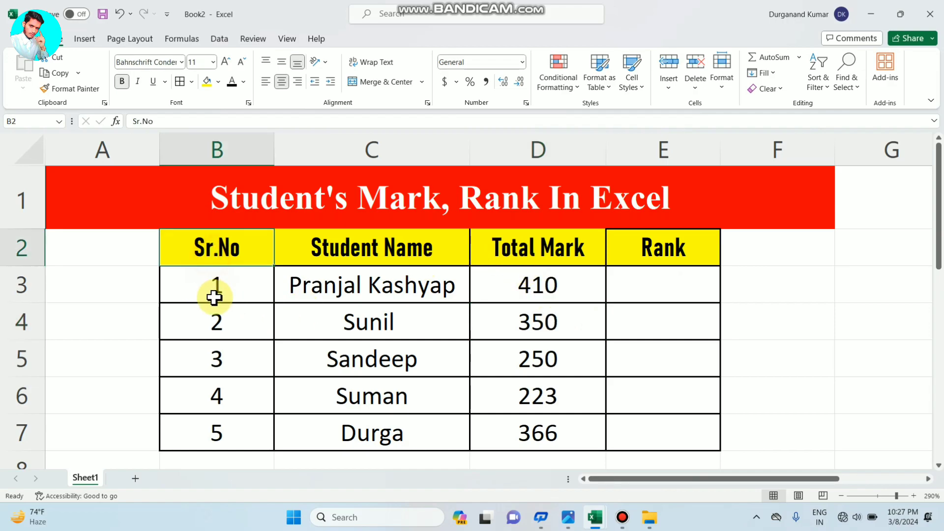
pyautogui.click(222, 354)
pyautogui.moveTo(221, 253); pyautogui.dragTo(219, 428)
pyautogui.moveTo(375, 251); pyautogui.dragTo(404, 428)
pyautogui.moveTo(538, 248); pyautogui.dragTo(562, 427)
pyautogui.moveTo(655, 266); pyautogui.dragTo(678, 418)
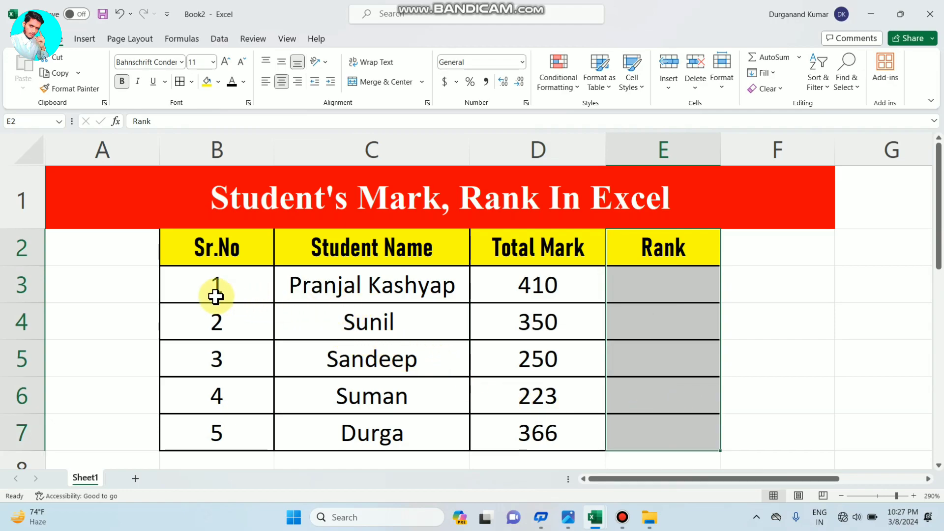
pyautogui.click(417, 294)
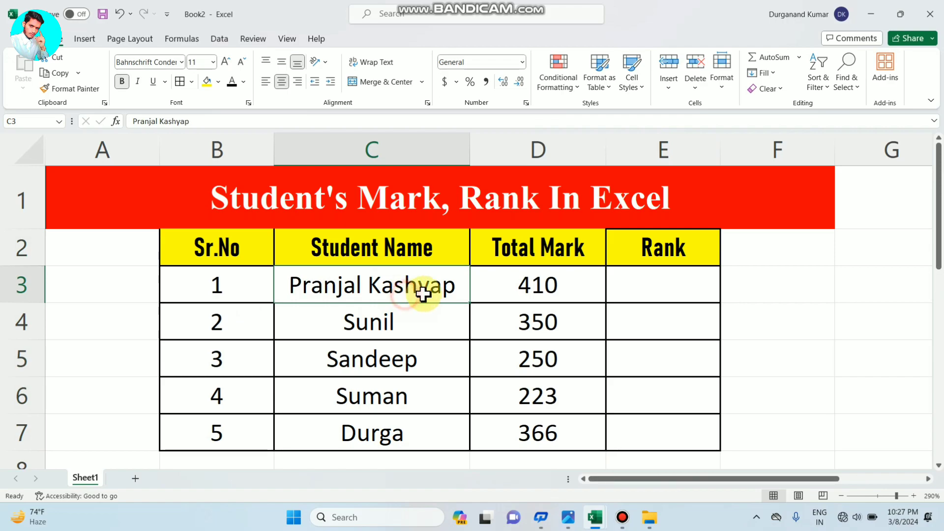
pyautogui.moveTo(417, 294); pyautogui.dragTo(527, 289)
pyautogui.moveTo(352, 321); pyautogui.dragTo(540, 327)
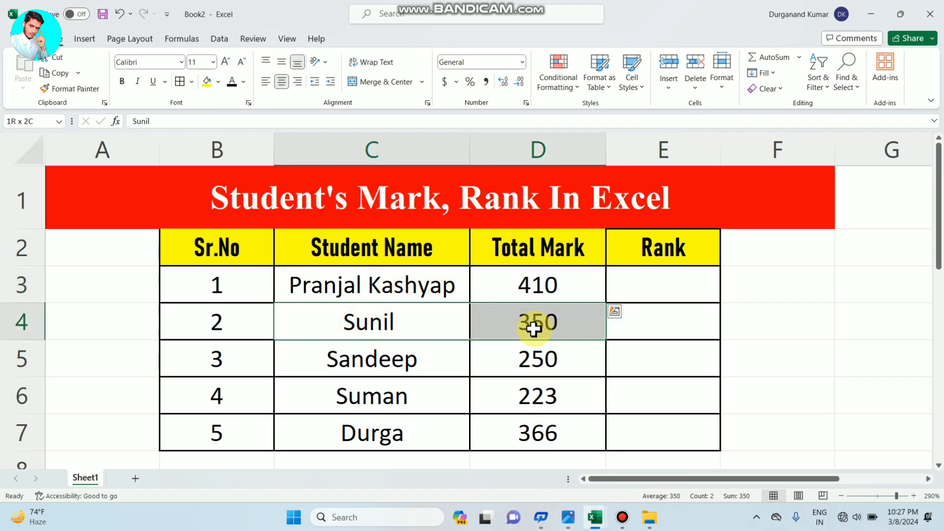
pyautogui.moveTo(394, 364); pyautogui.dragTo(521, 362)
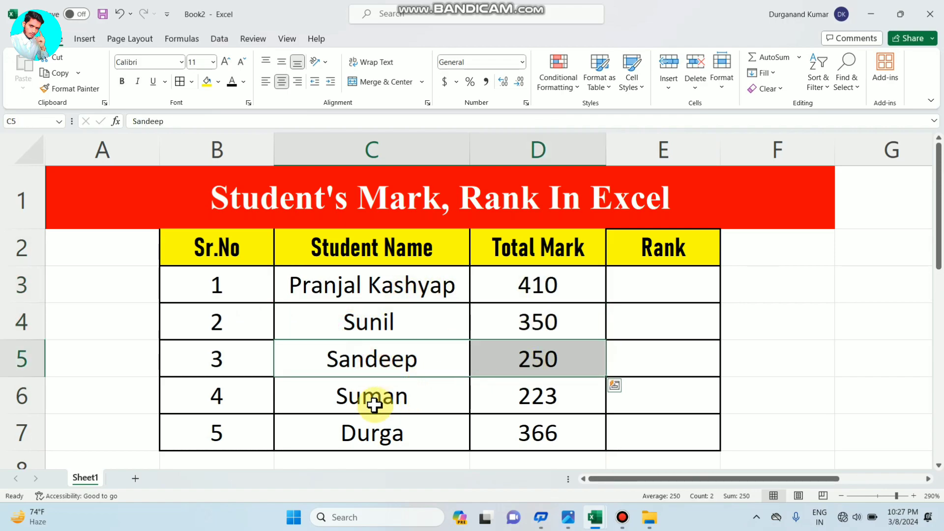
pyautogui.moveTo(331, 396); pyautogui.dragTo(527, 395)
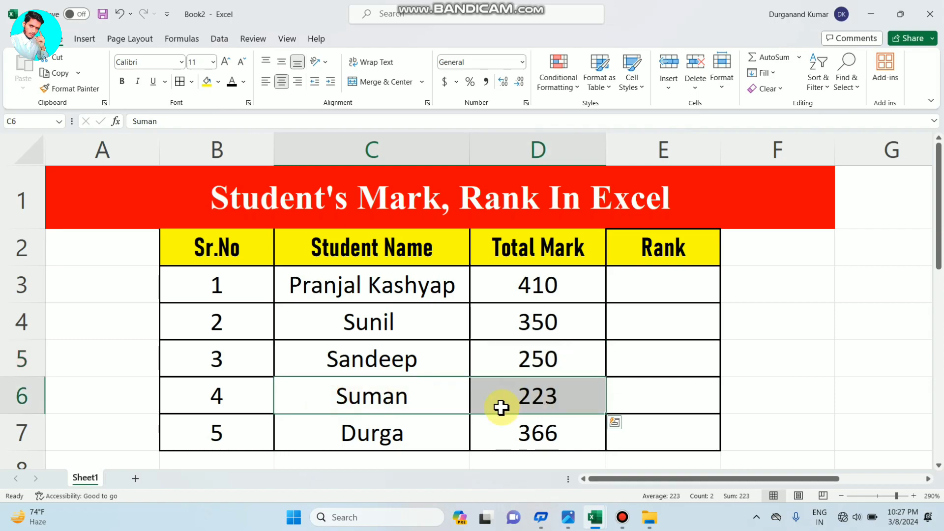
pyautogui.moveTo(381, 438); pyautogui.dragTo(565, 439)
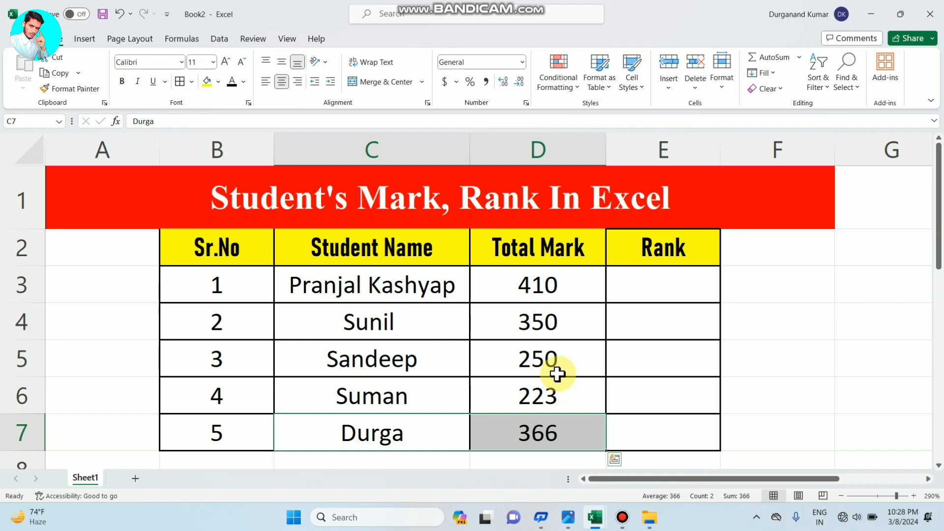
pyautogui.click(473, 293)
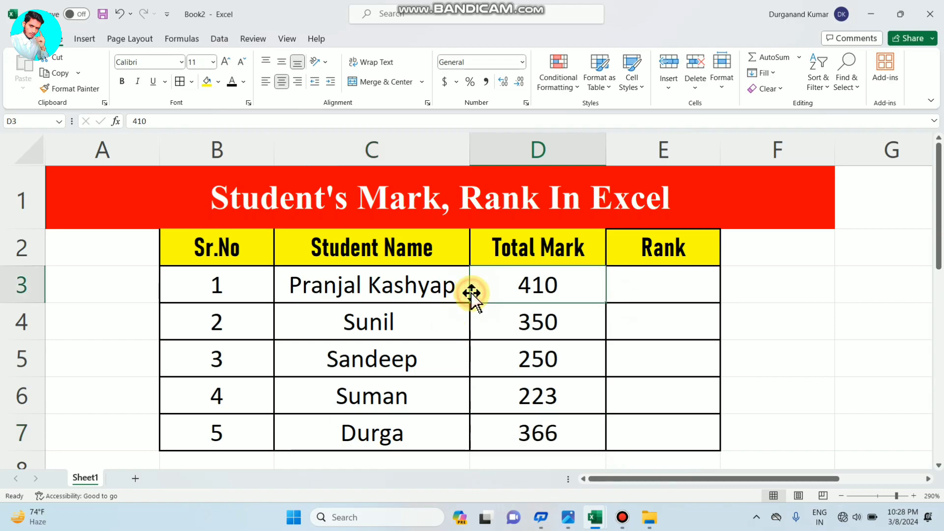
# Enter =RANK(D3,D3:D7) in cell E3 to rank the first student's total mark among all the marks.
pyautogui.click(669, 284)
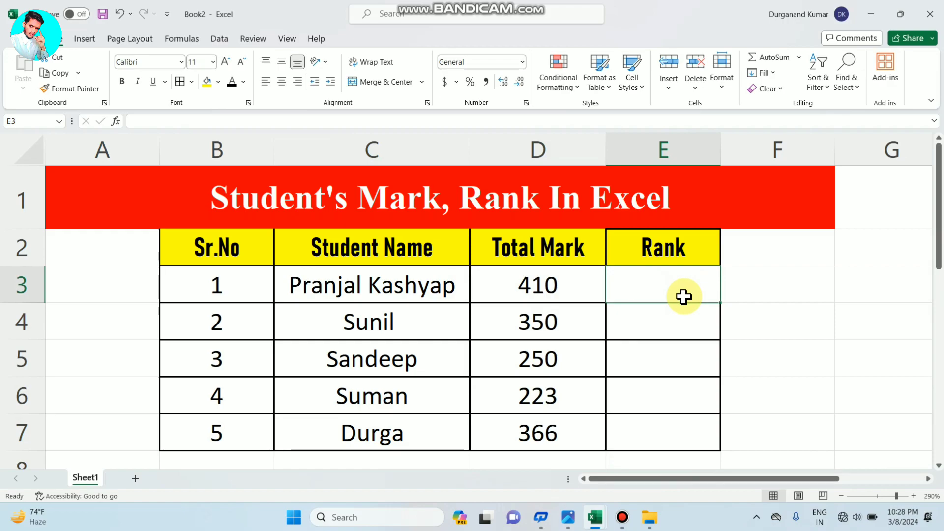
pyautogui.write('=')
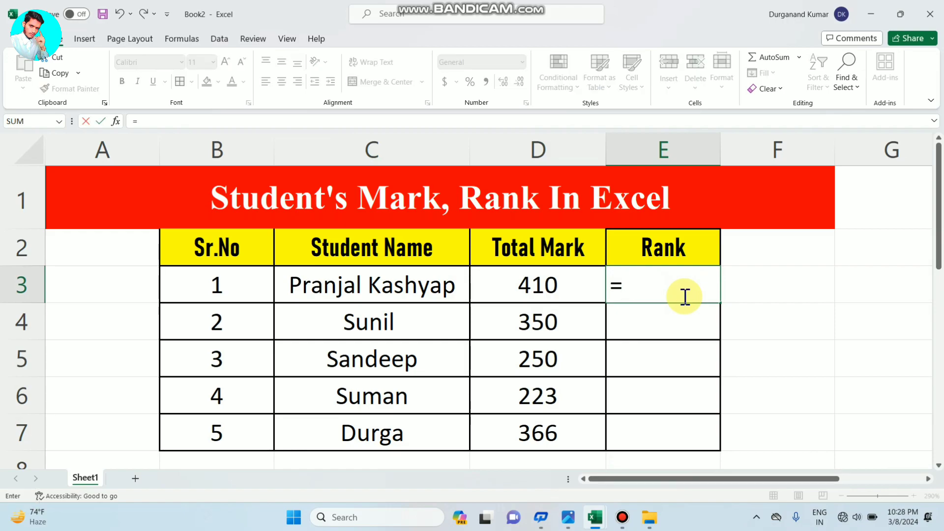
pyautogui.write('ra')
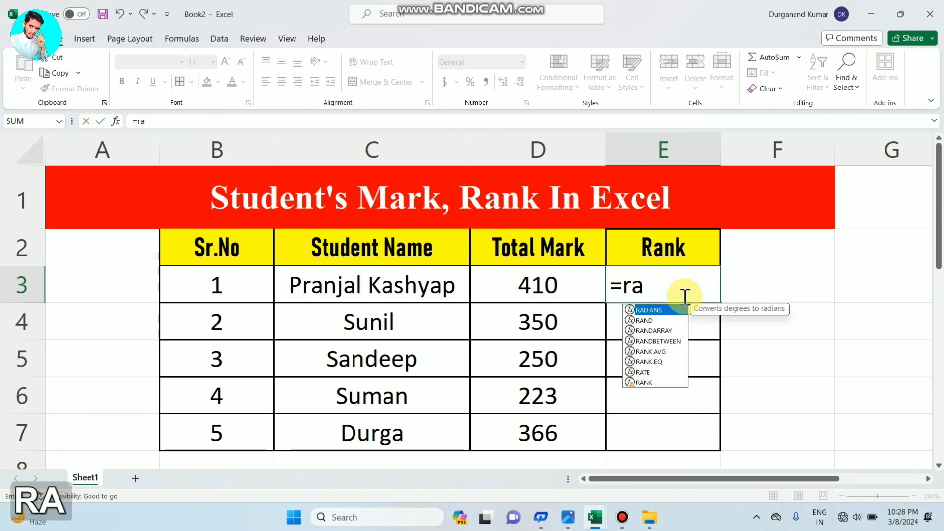
pyautogui.write('nk')
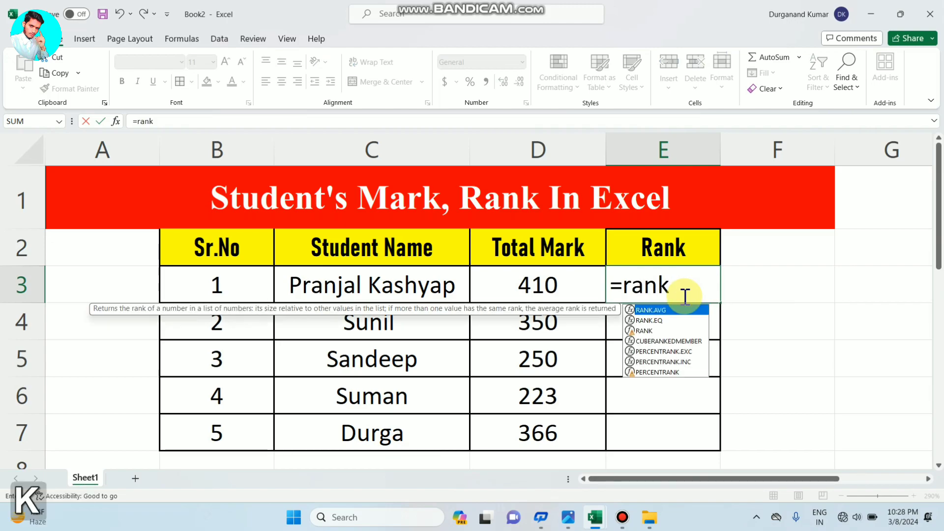
pyautogui.doubleClick(644, 330)
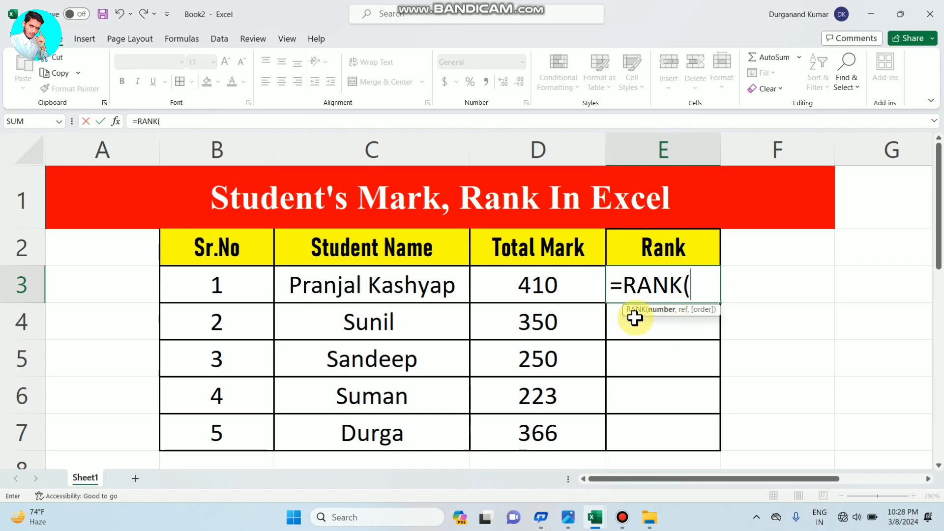
pyautogui.click(554, 291)
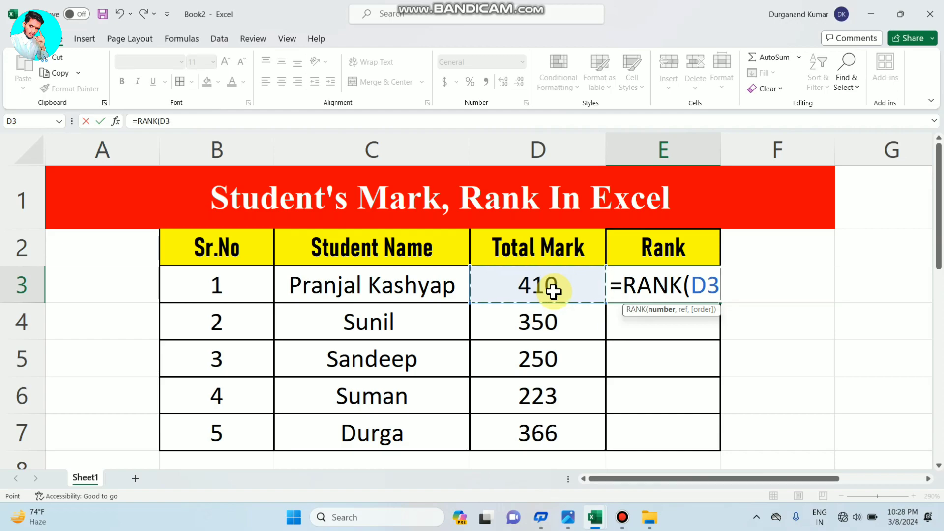
pyautogui.write(',')
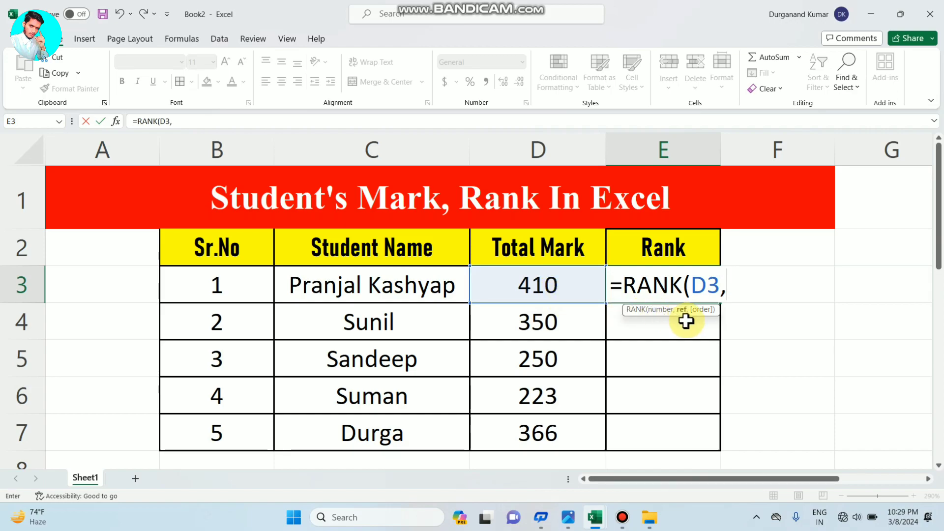
pyautogui.click(555, 288)
pyautogui.moveTo(558, 299); pyautogui.dragTo(559, 421)
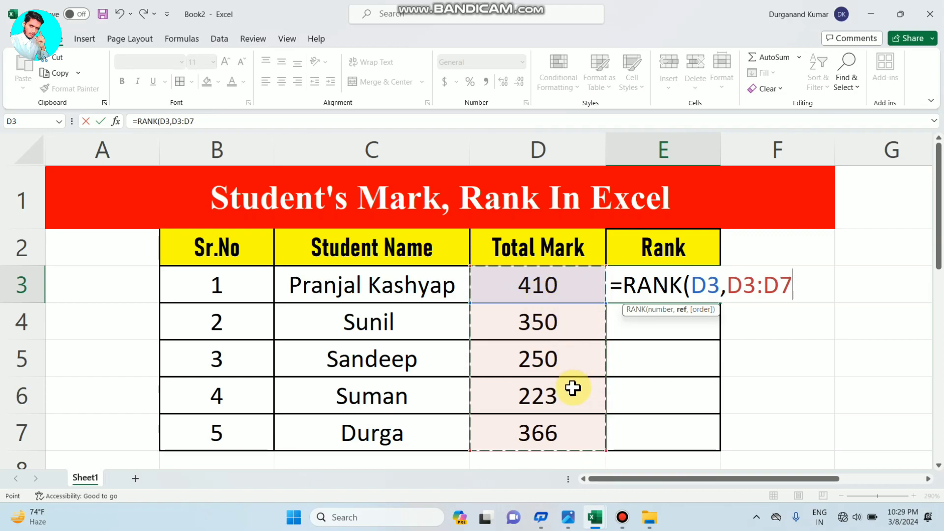
pyautogui.press('shift')
pyautogui.write(')')
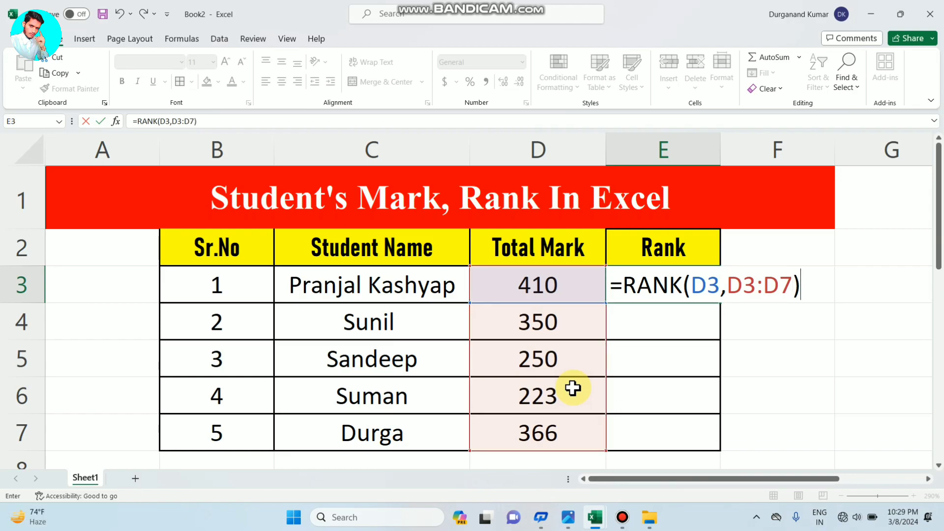
pyautogui.press('Return')
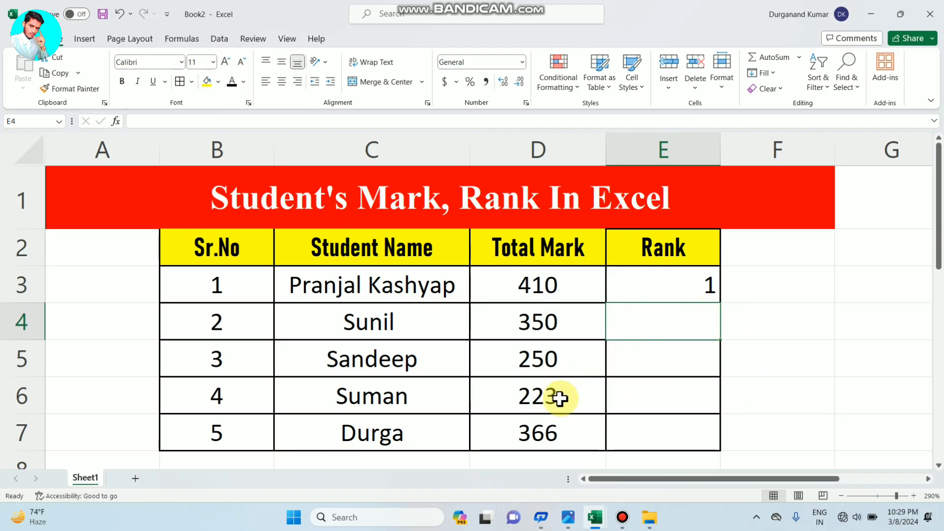
pyautogui.moveTo(543, 431); pyautogui.dragTo(551, 285)
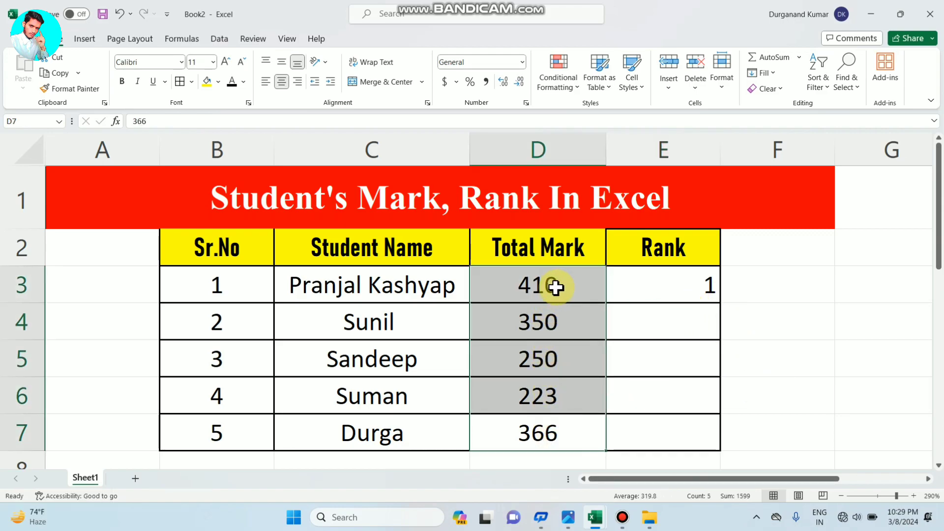
# Begin a RANK formula in cell E4 with D4 as the number to rank.
pyautogui.click(659, 332)
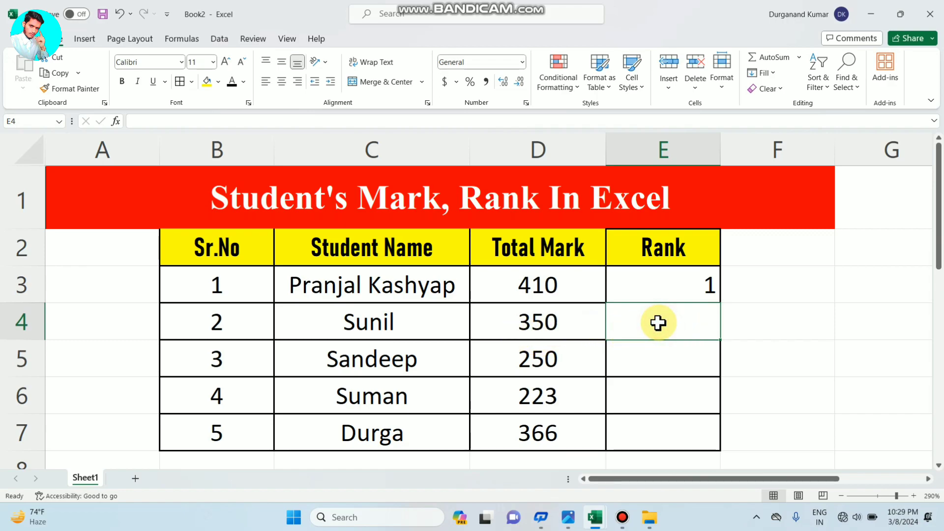
pyautogui.write('=ran')
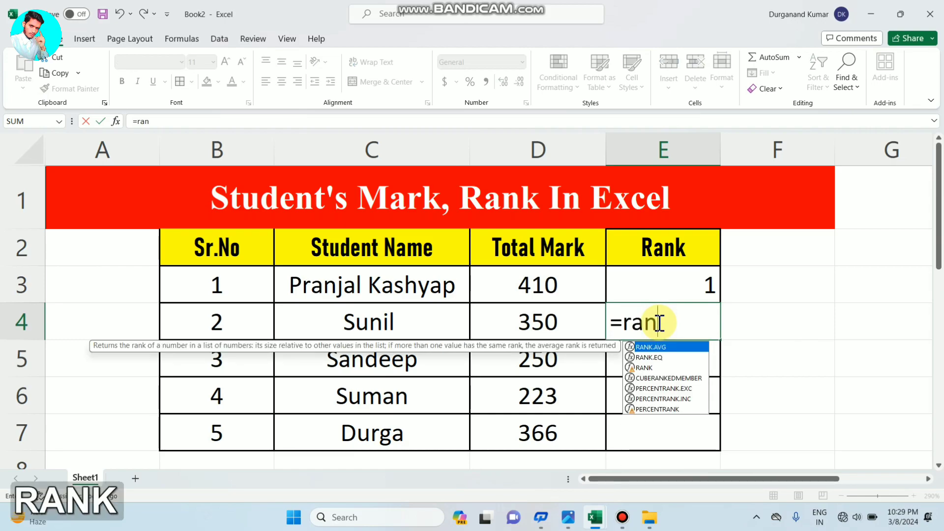
pyautogui.write('k')
pyautogui.doubleClick(655, 368)
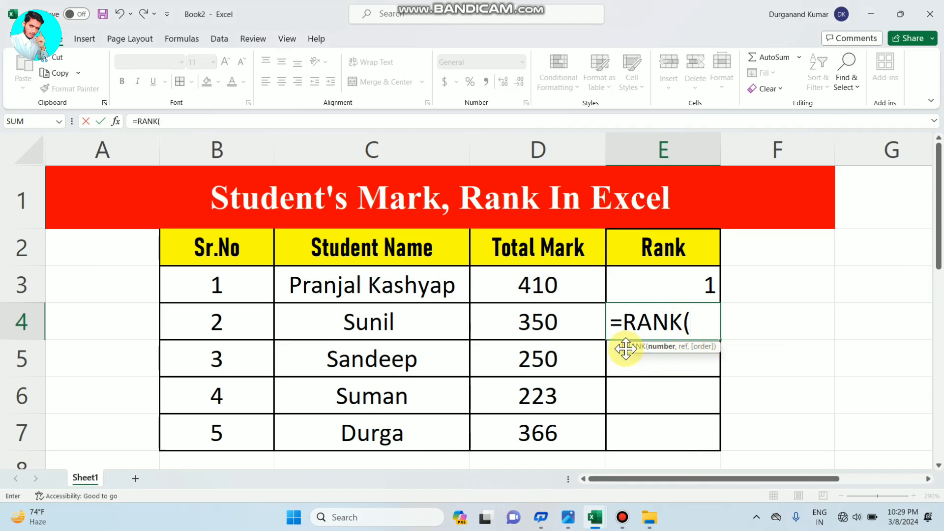
pyautogui.click(554, 327)
pyautogui.write(',')
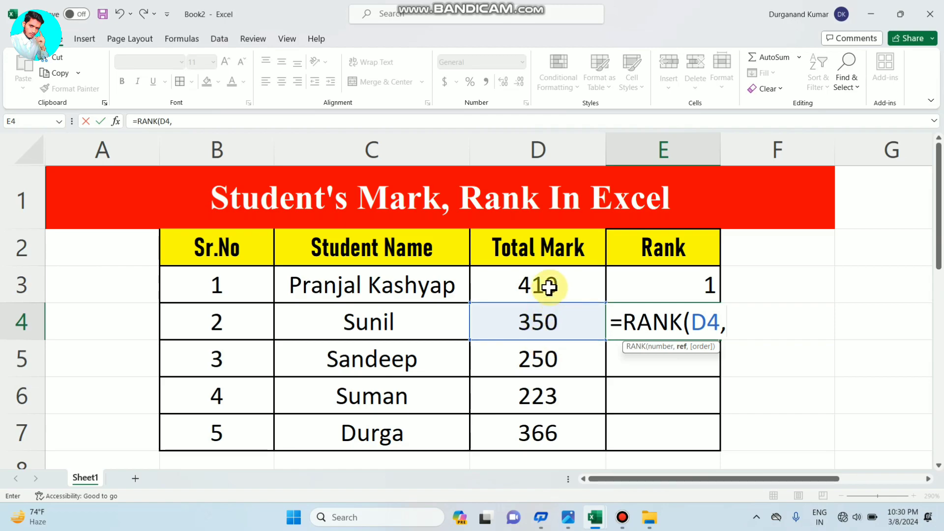
pyautogui.click(541, 361)
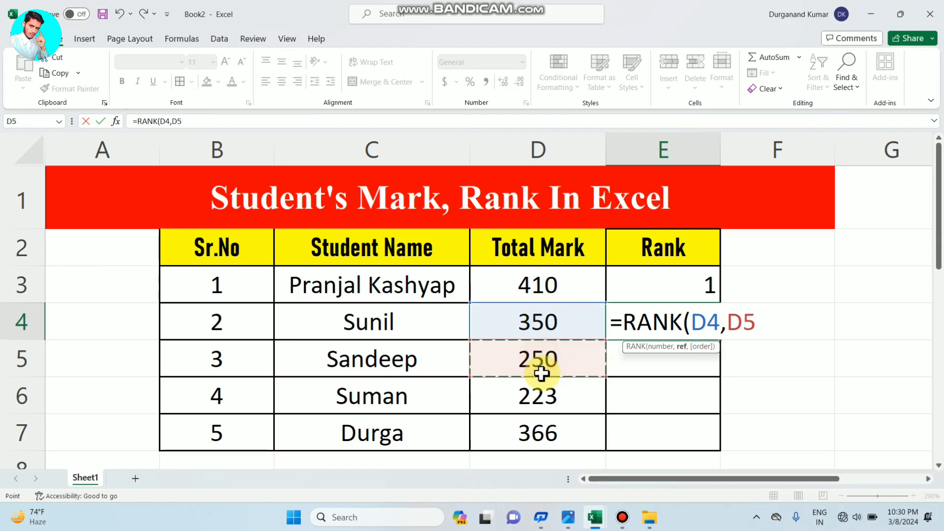
pyautogui.press('BackSpace')
pyautogui.press('BackSpace')
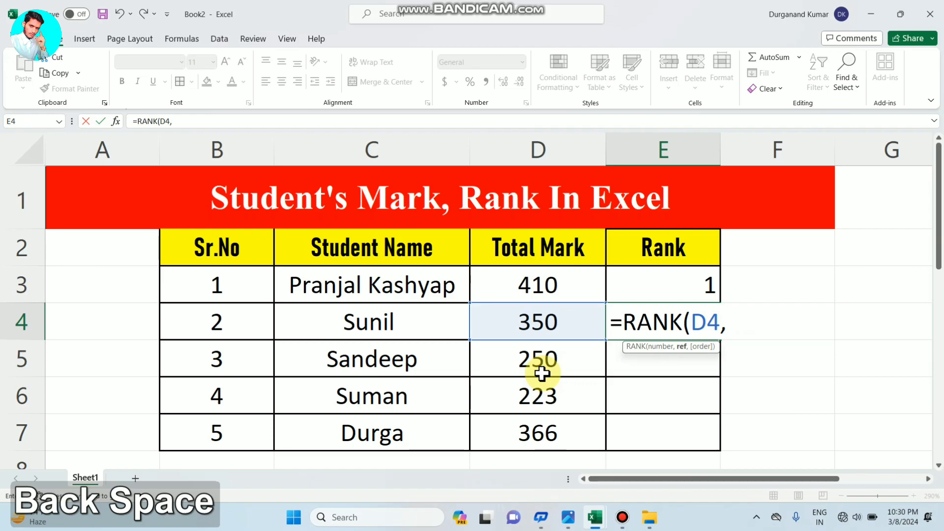
# Complete the formula in E4 with D3:D7 as the reference range, giving =RANK(D4,D3:D7).
pyautogui.moveTo(548, 285); pyautogui.dragTo(553, 435)
pyautogui.press('shift')
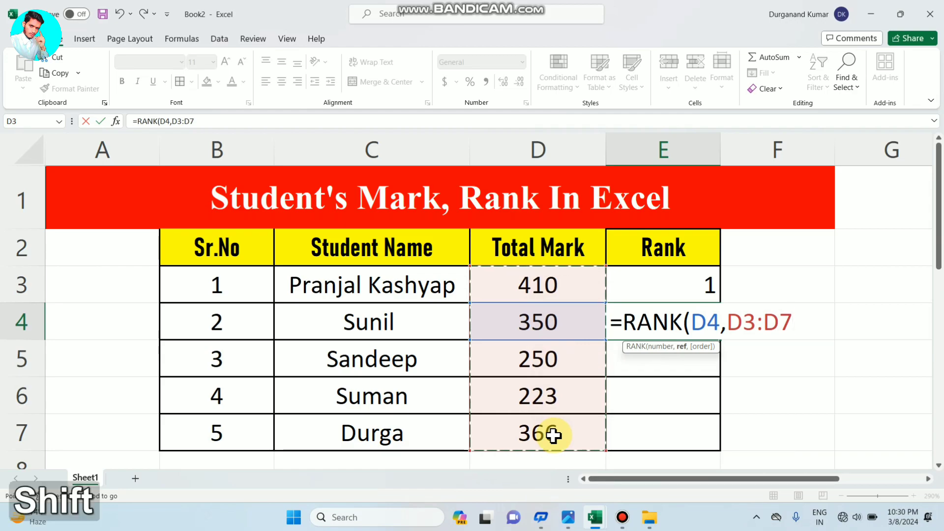
pyautogui.write(')')
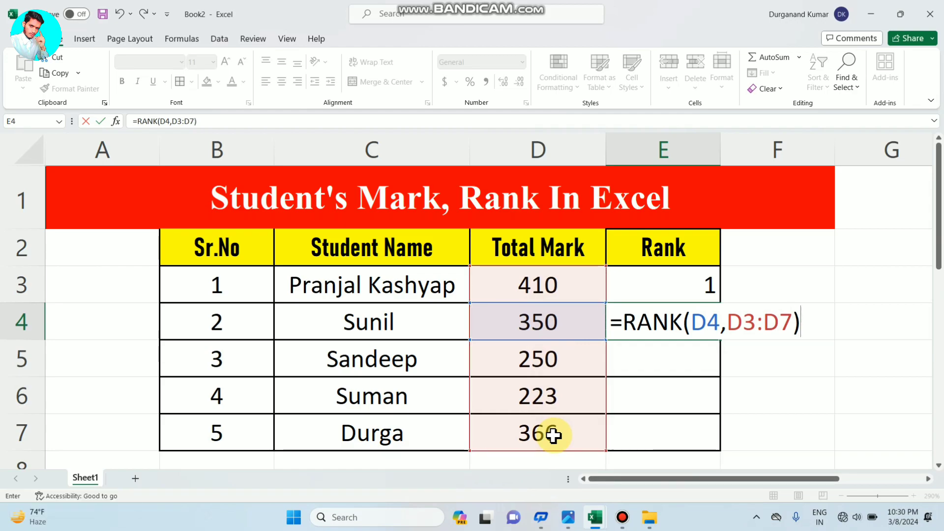
pyautogui.press('Return')
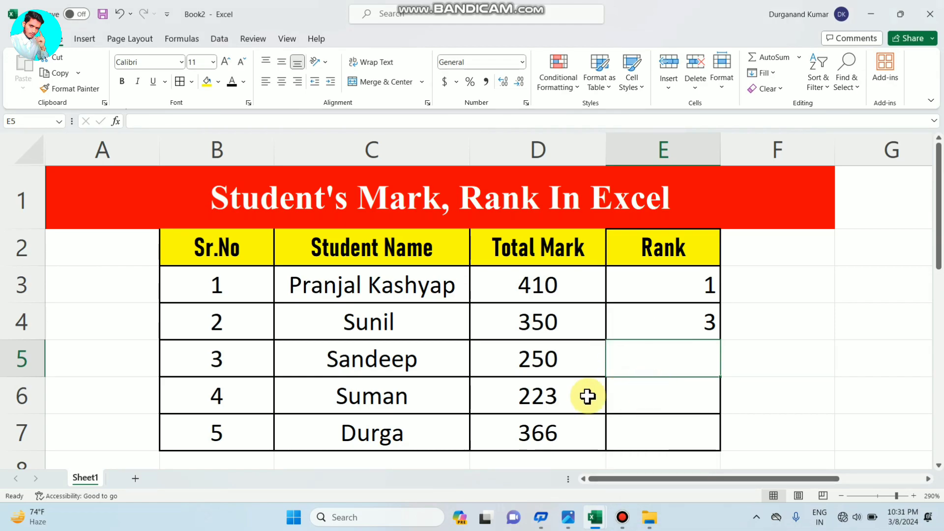
# Enter =RANK(D5,D3:D7) in cell E5 to rank the third student's total mark among all the marks.
pyautogui.click(642, 361)
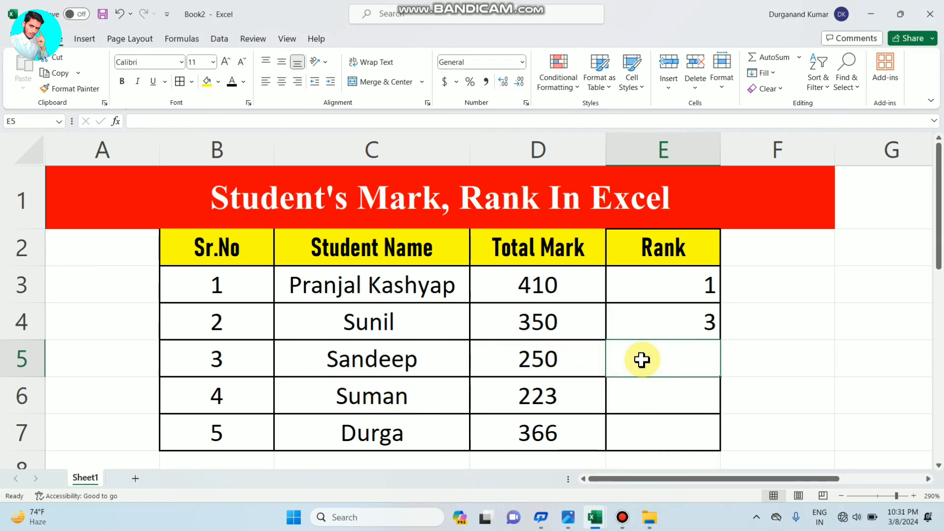
pyautogui.write('=r')
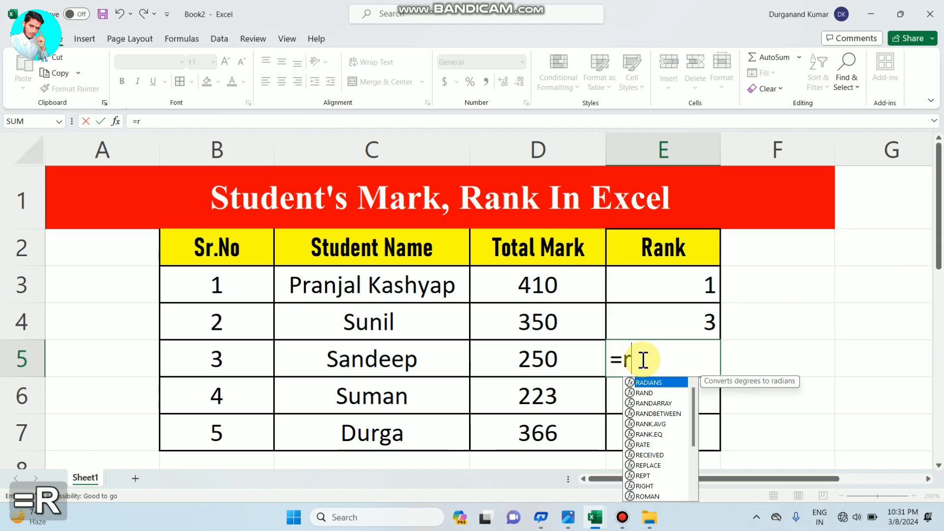
pyautogui.write('an')
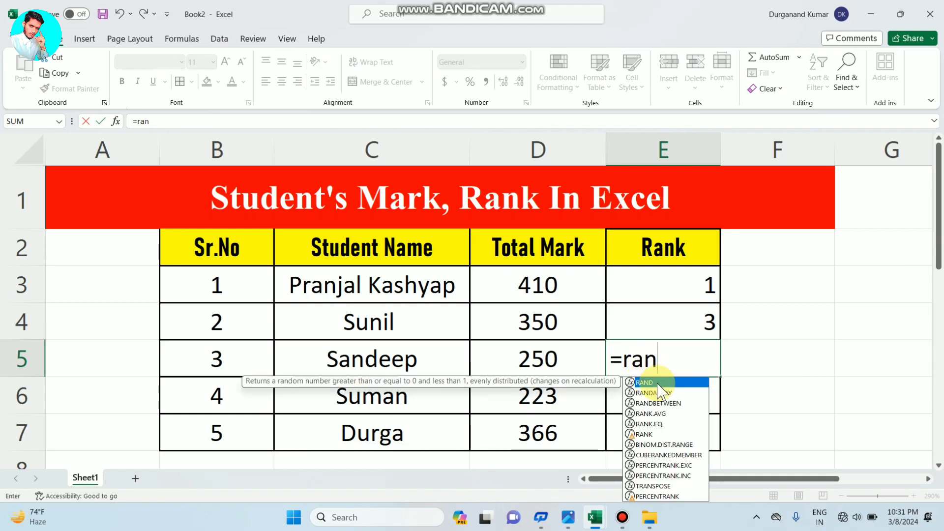
pyautogui.doubleClick(644, 434)
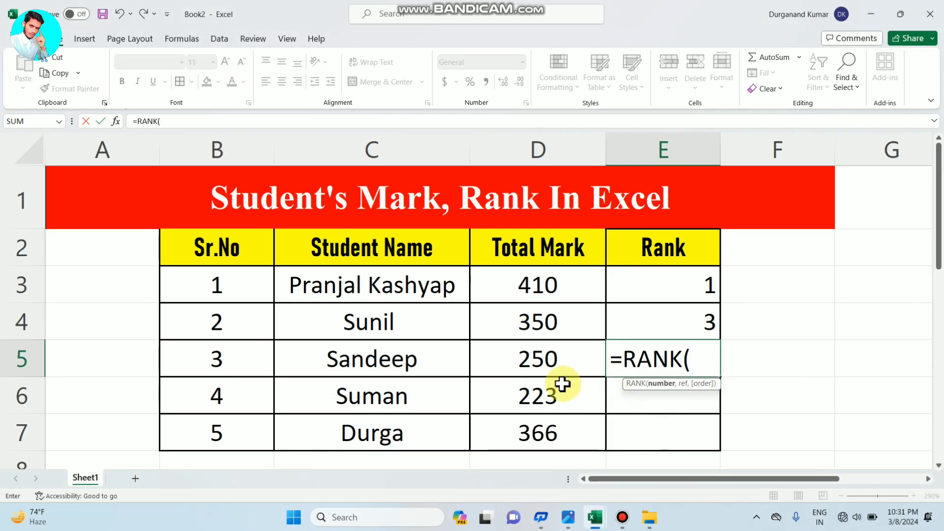
pyautogui.click(539, 366)
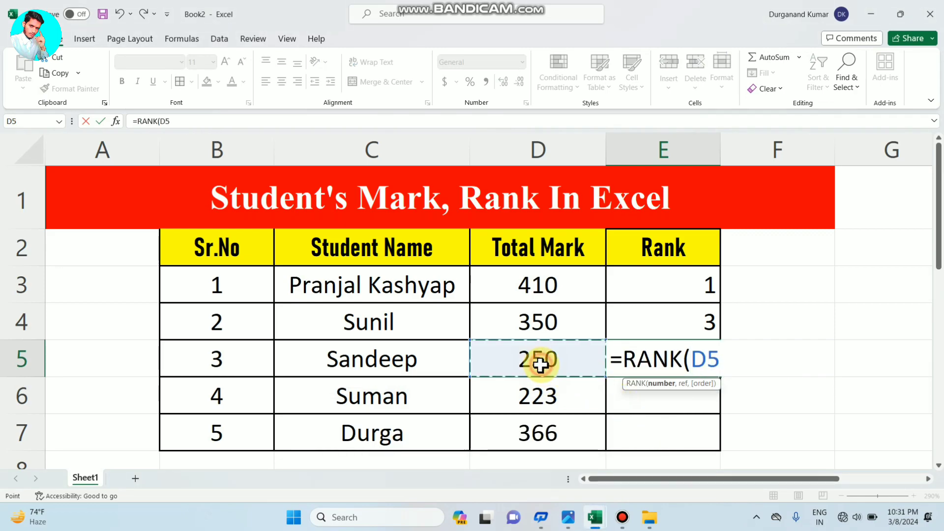
pyautogui.write(',')
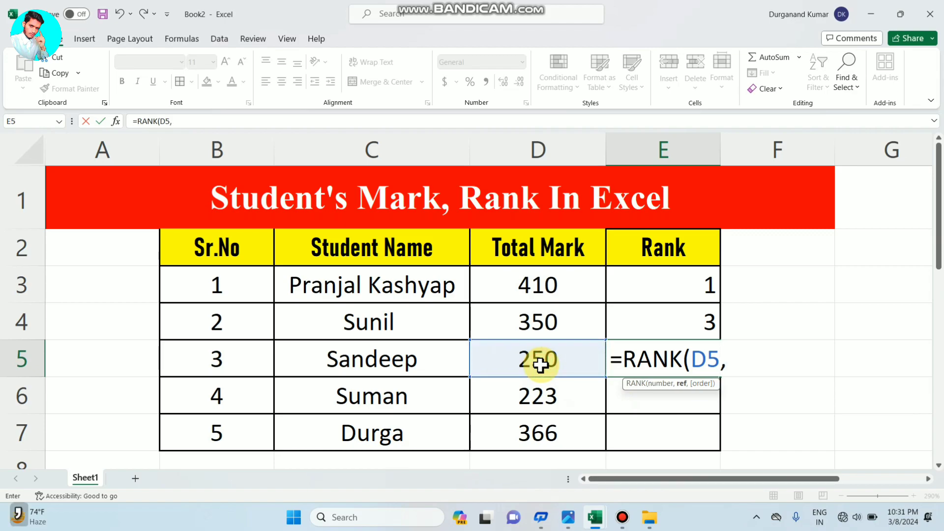
pyautogui.moveTo(533, 282); pyautogui.dragTo(531, 415)
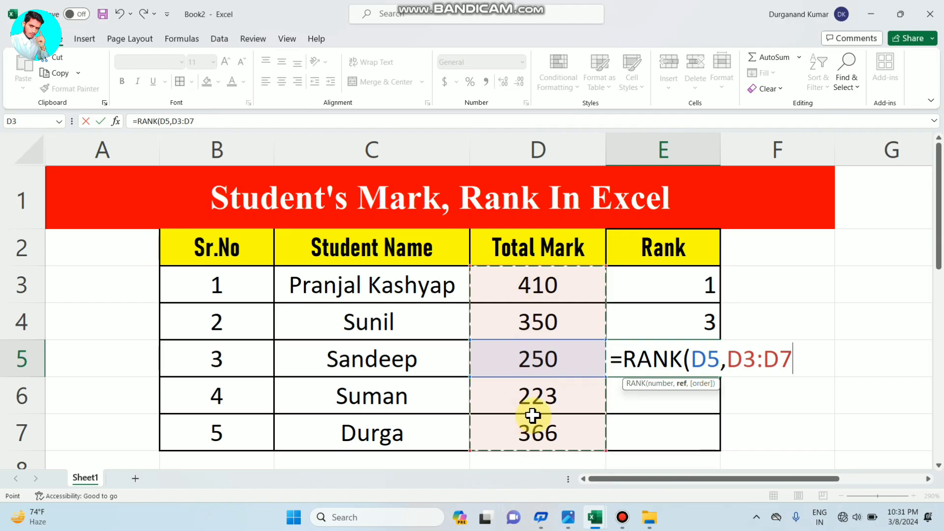
pyautogui.write(')')
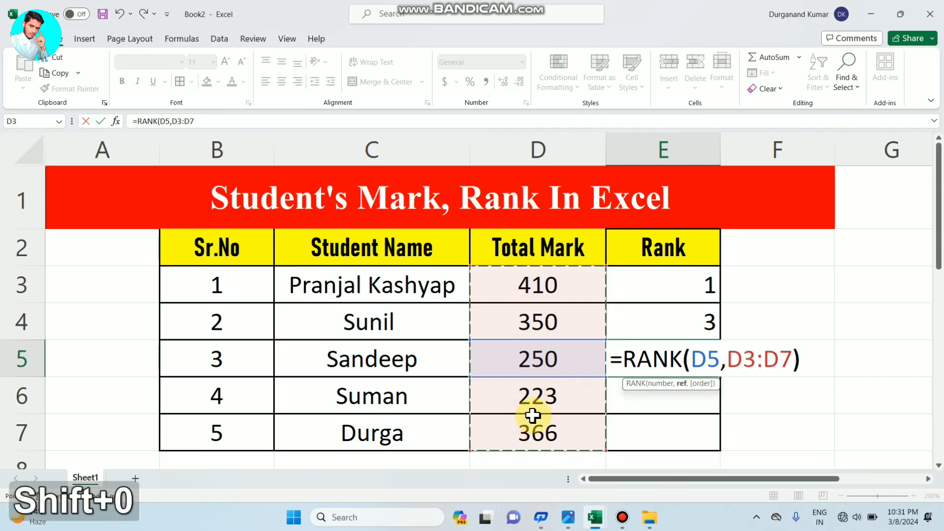
pyautogui.press('Return')
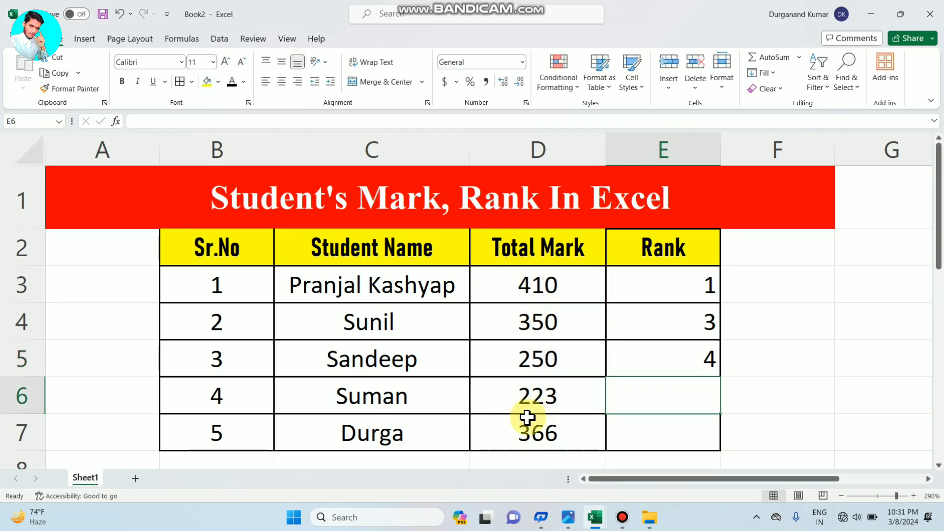